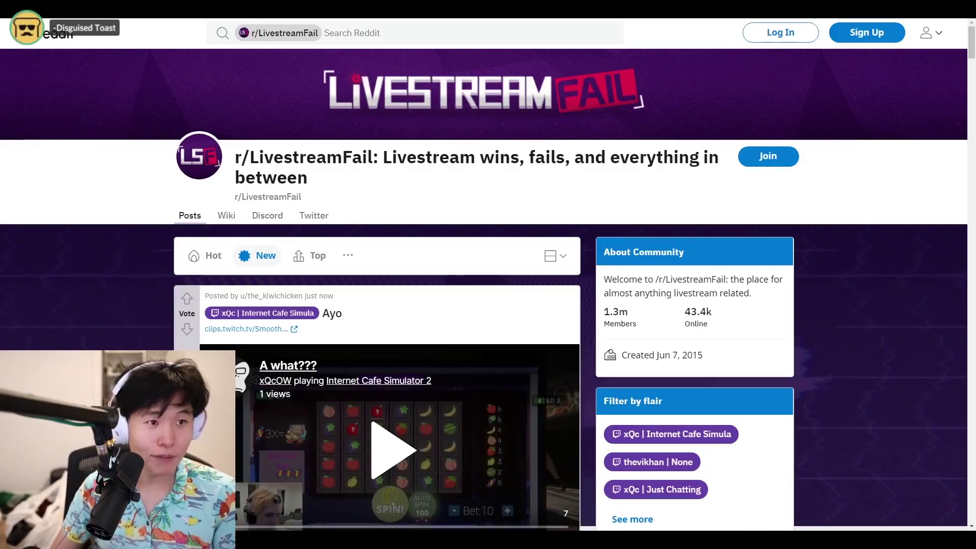
Step: Go back to r/LivestreamFail's Hot-sorted feed, showing the Pokimane ban posts
key(alt+Left)
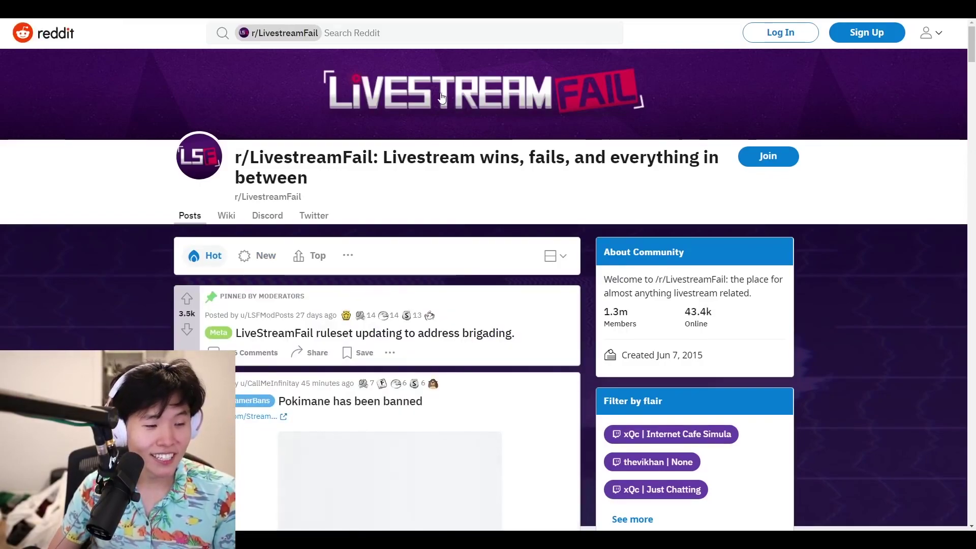
scroll(117, 195, down, 2)
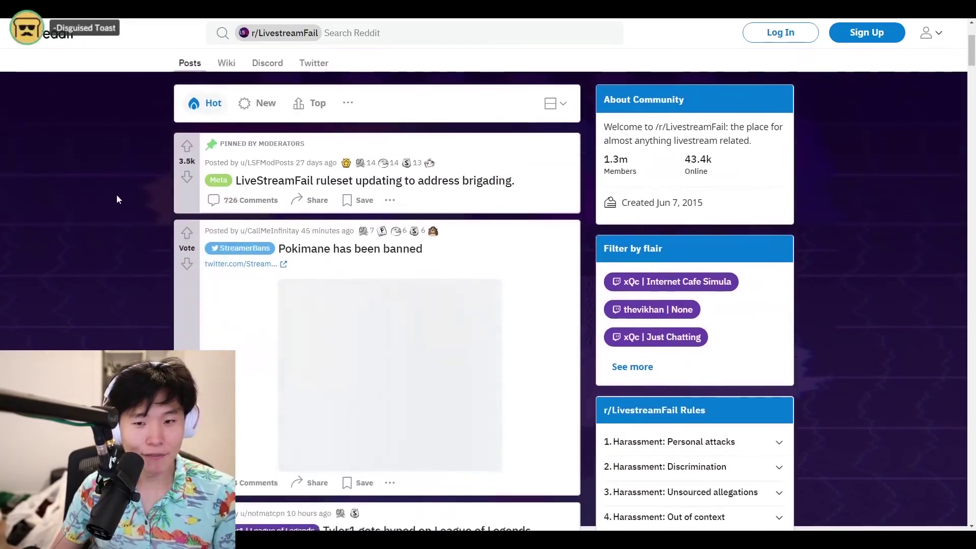
scroll(117, 195, down, 2)
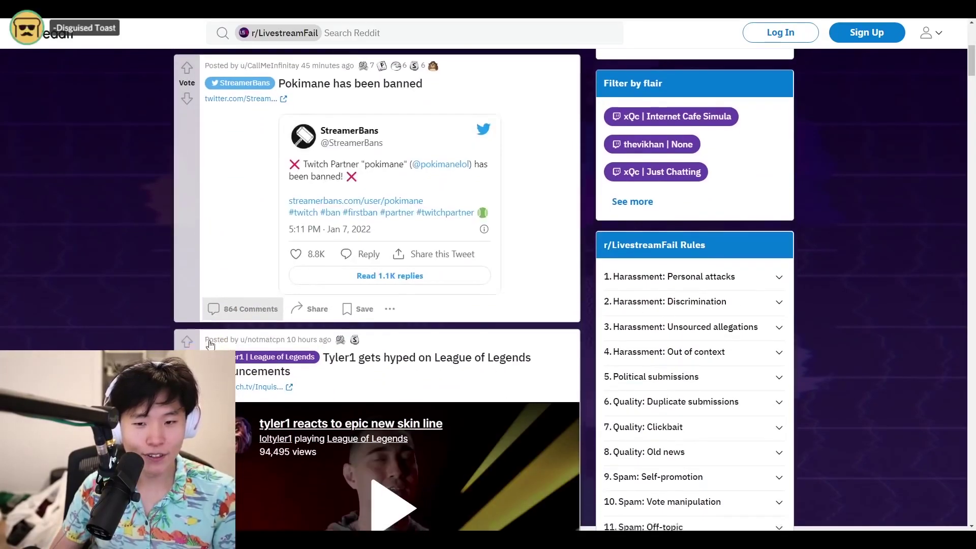
scroll(217, 320, down, 5)
scroll(175, 304, down, 1)
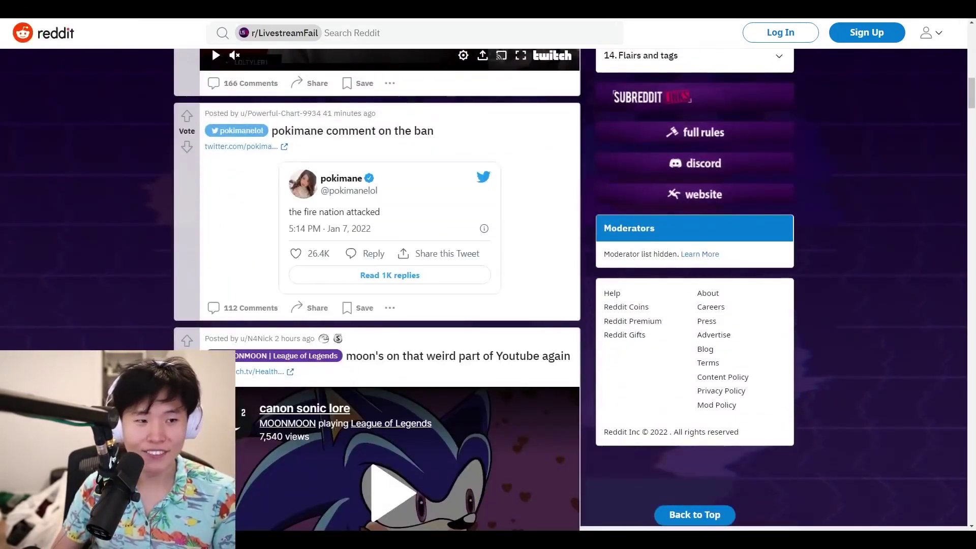